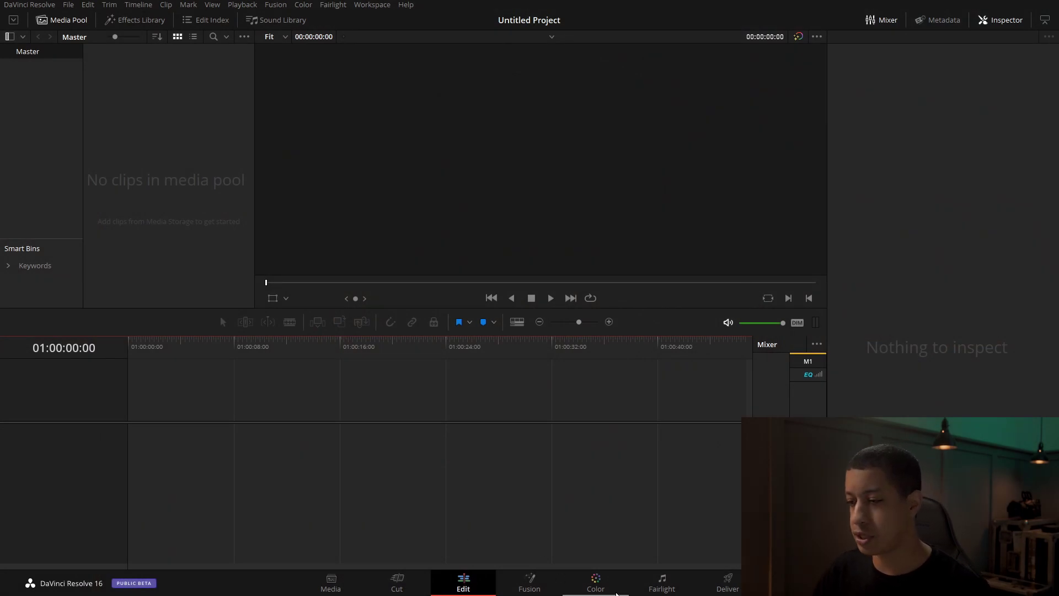
On the Color page, open the LUTs folder's file location from the LUT browser.
{"action": "left_click", "coordinate": [606, 589]}
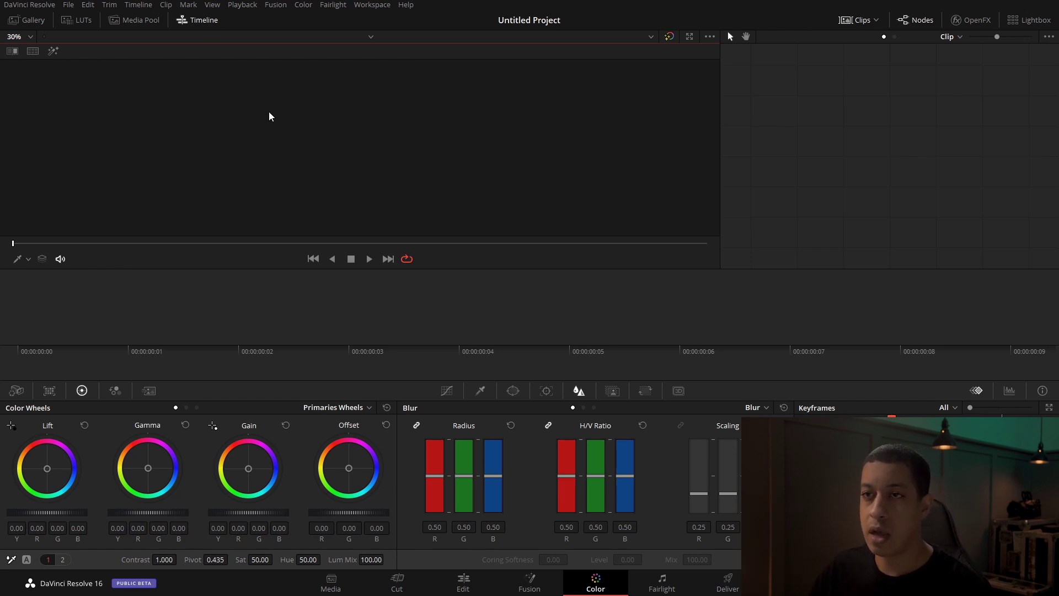
{"action": "left_click", "coordinate": [80, 24]}
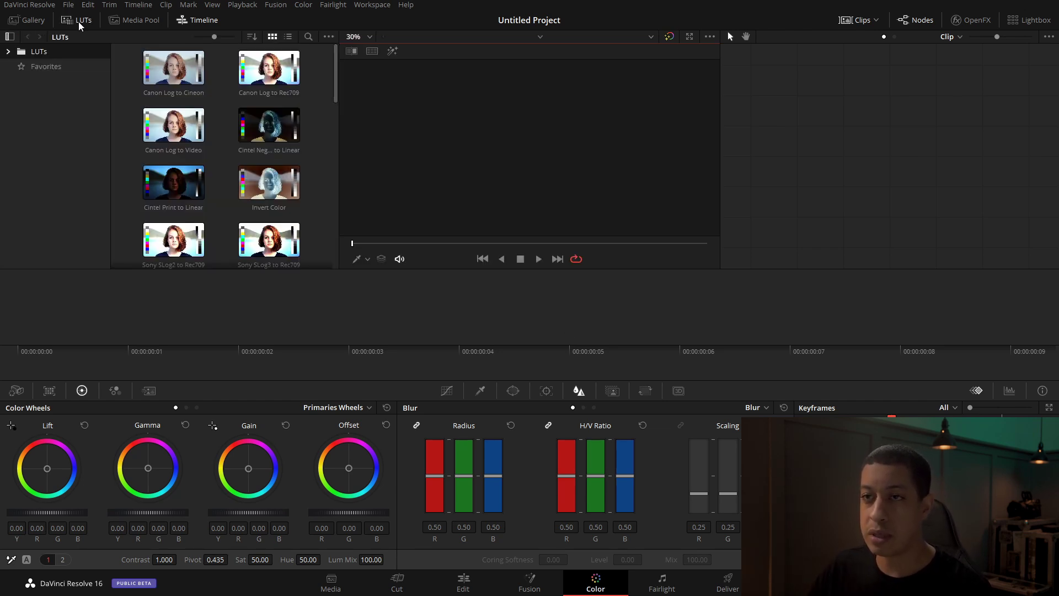
{"action": "right_click", "coordinate": [42, 56]}
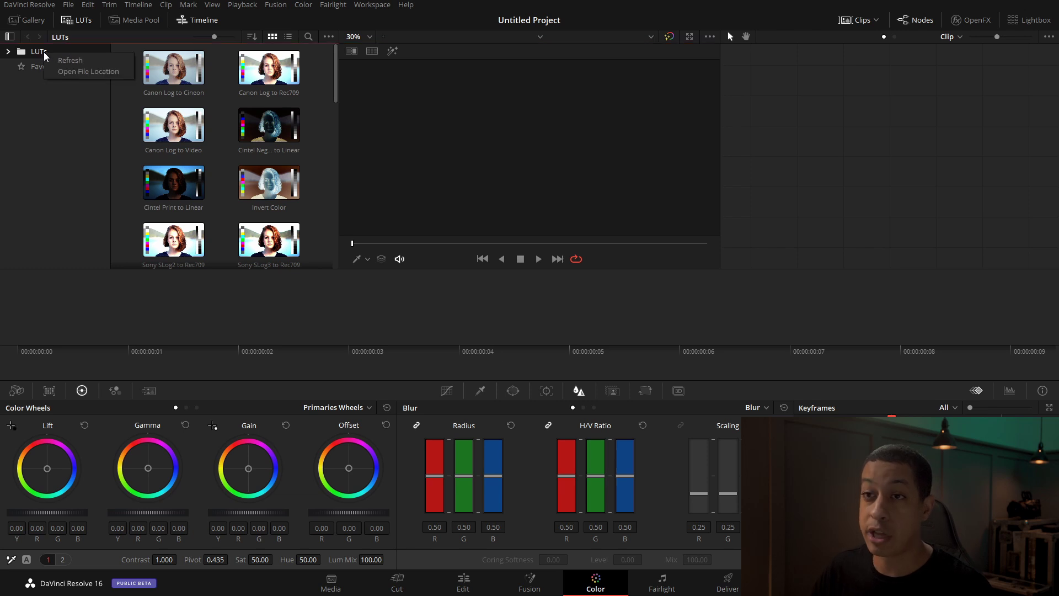
{"action": "left_click", "coordinate": [69, 71]}
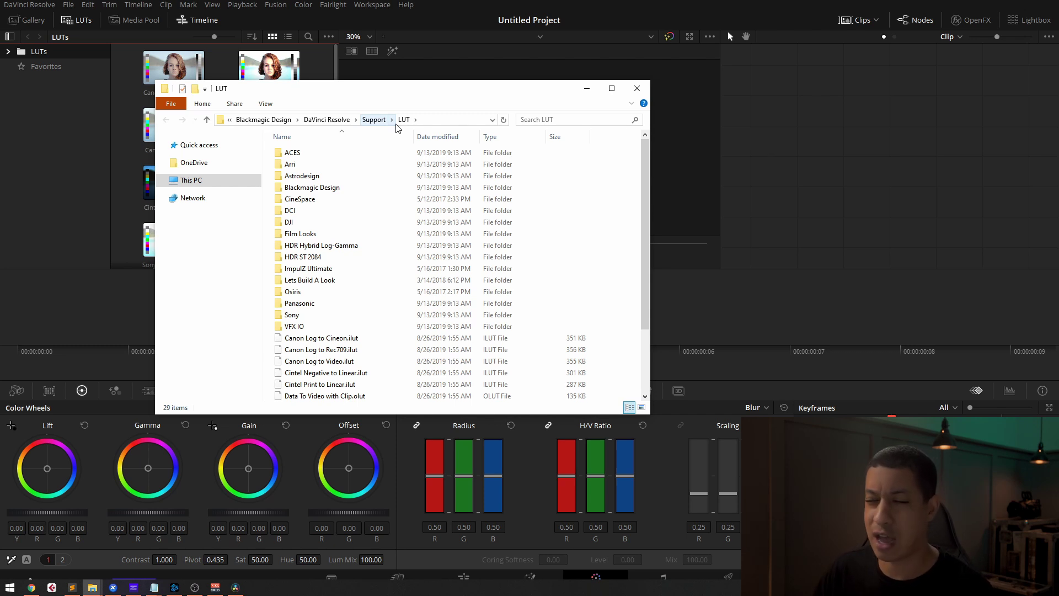
Navigate up to the DaVinci Resolve folder, into Fusion > Templates, and select Edit.
{"action": "left_click", "coordinate": [341, 120]}
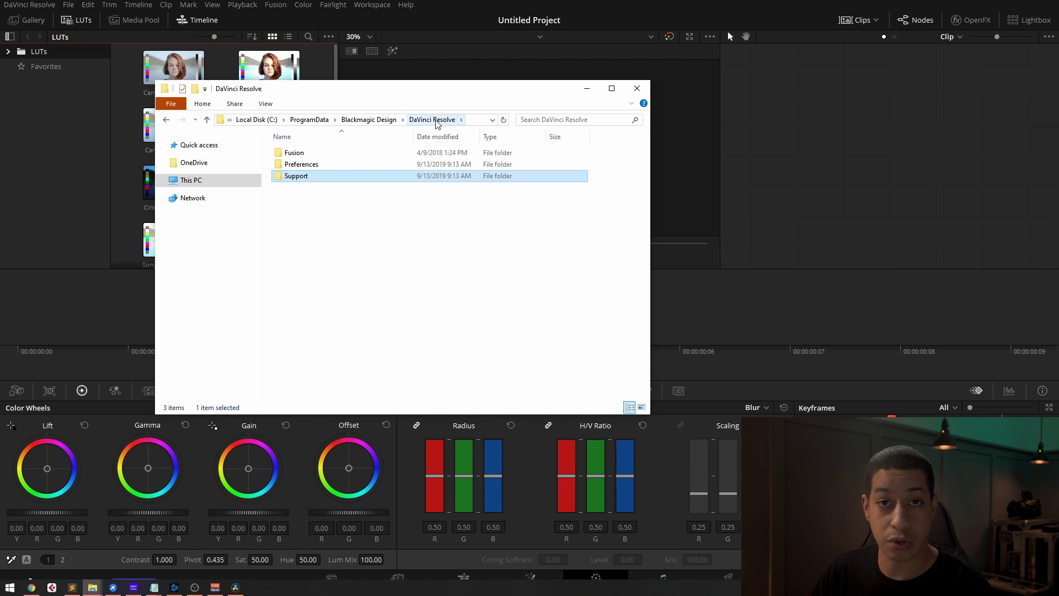
{"action": "double_click", "coordinate": [318, 153]}
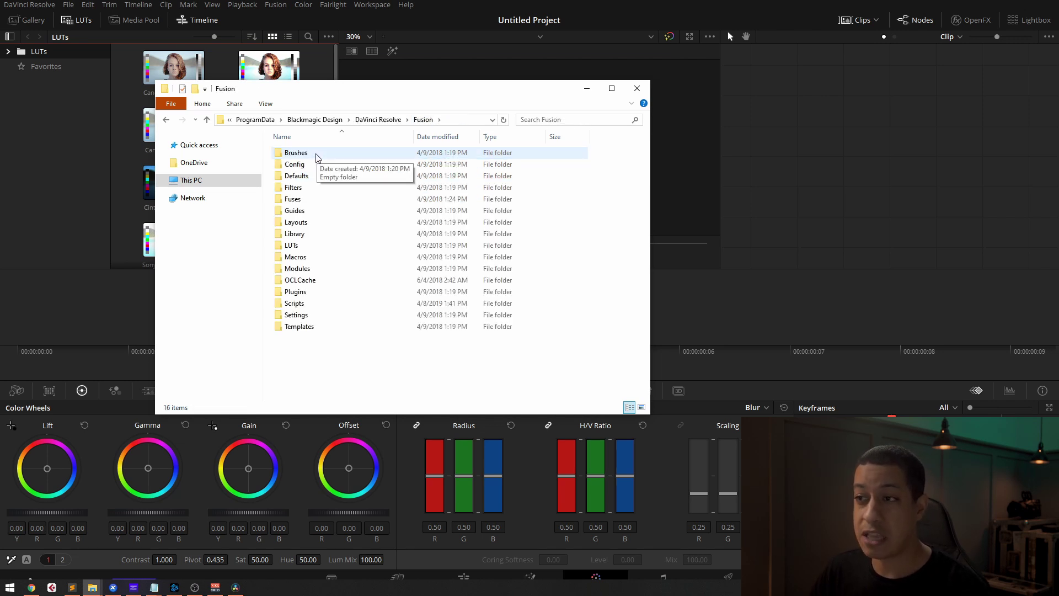
{"action": "left_click", "coordinate": [323, 329]}
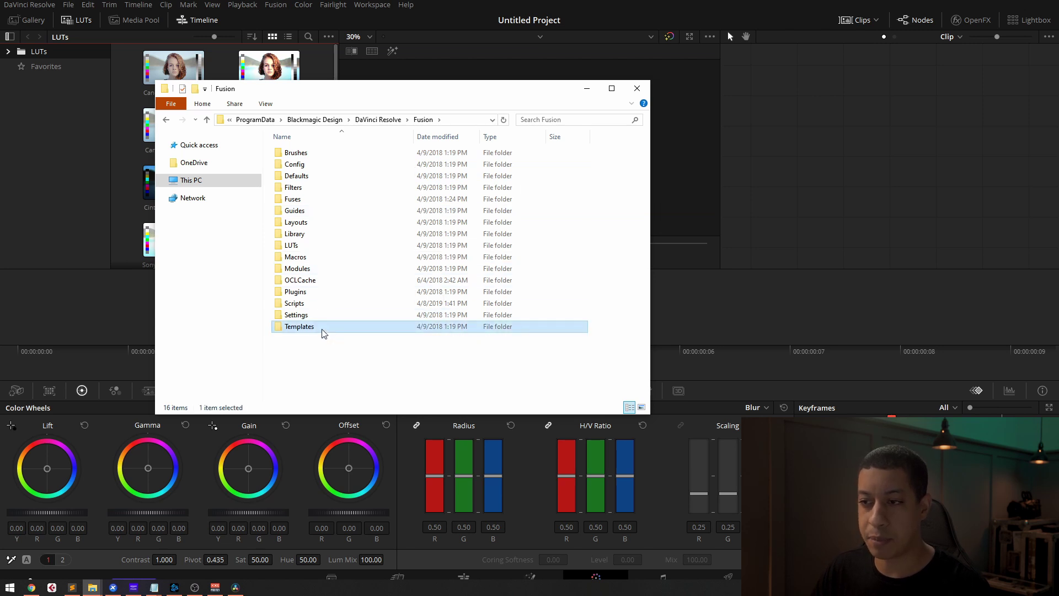
{"action": "double_click", "coordinate": [324, 328]}
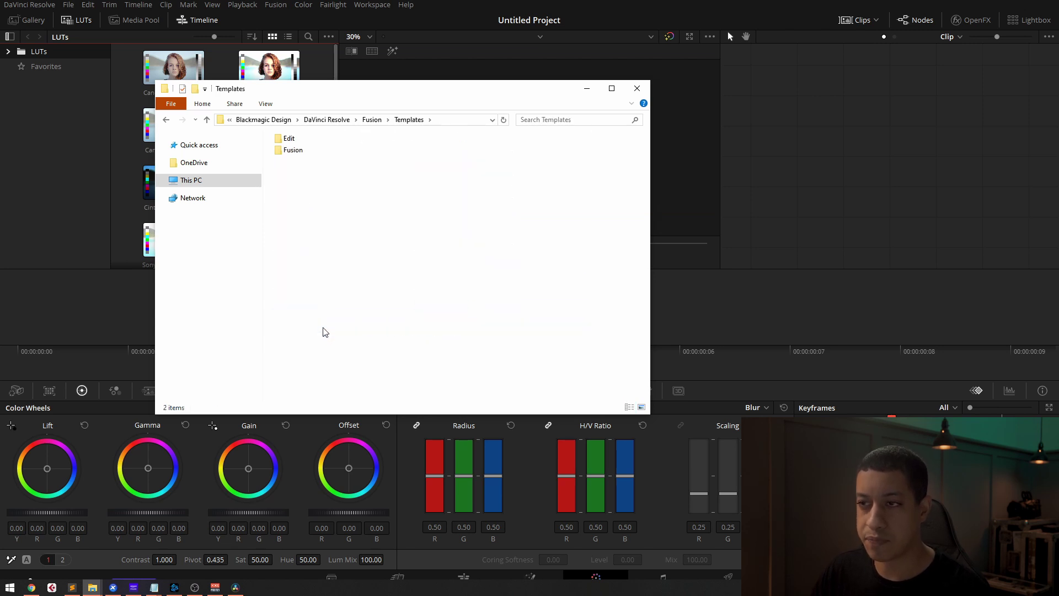
{"action": "left_click", "coordinate": [296, 143]}
Open Edit > Titles to view the 88 installed JRTV title files, then return to Templates.
{"action": "double_click", "coordinate": [296, 144]}
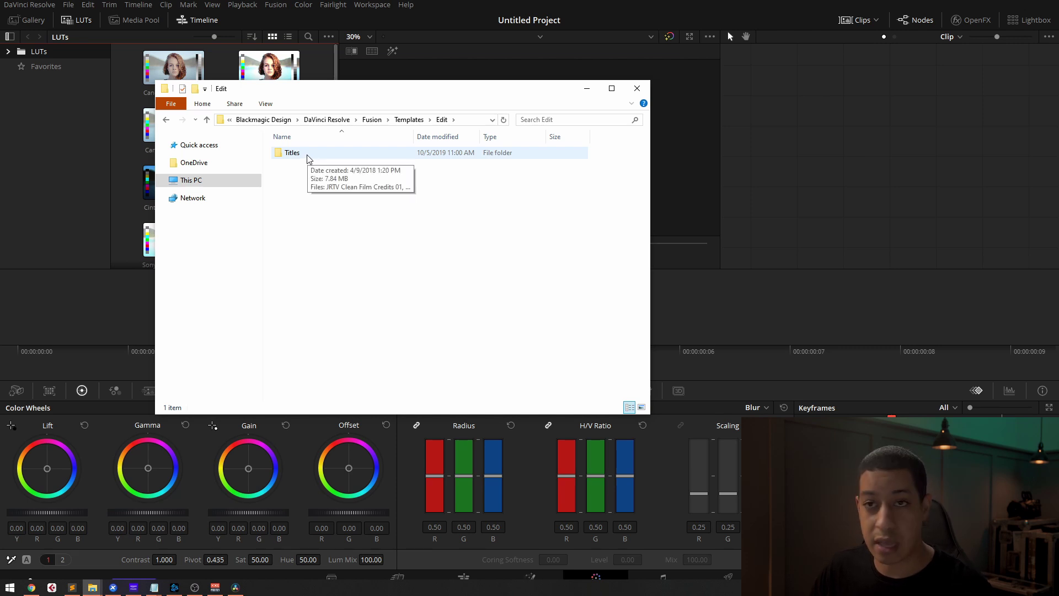
{"action": "double_click", "coordinate": [303, 154]}
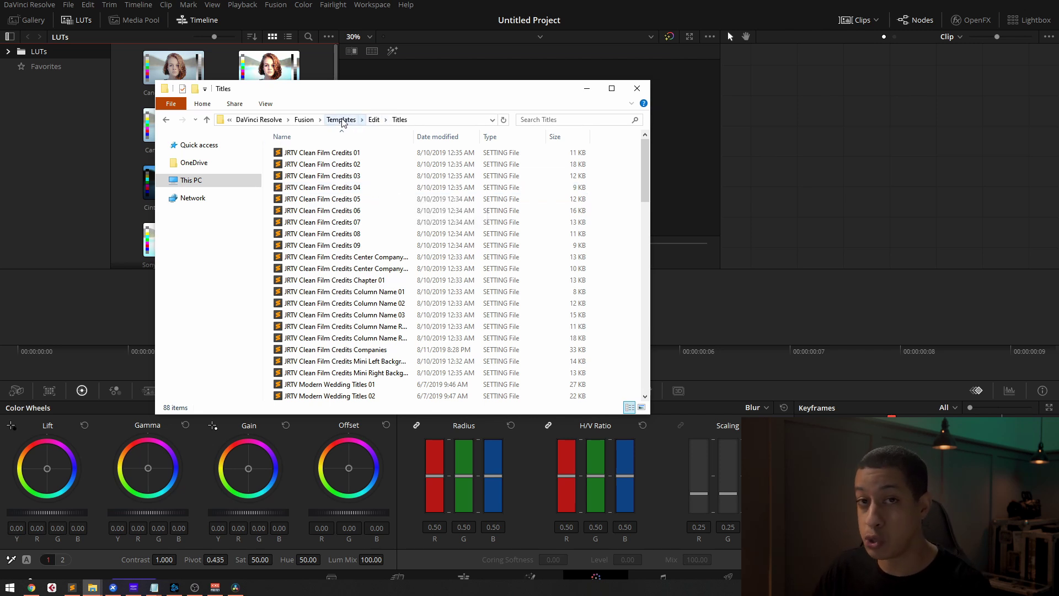
{"action": "left_click", "coordinate": [342, 120]}
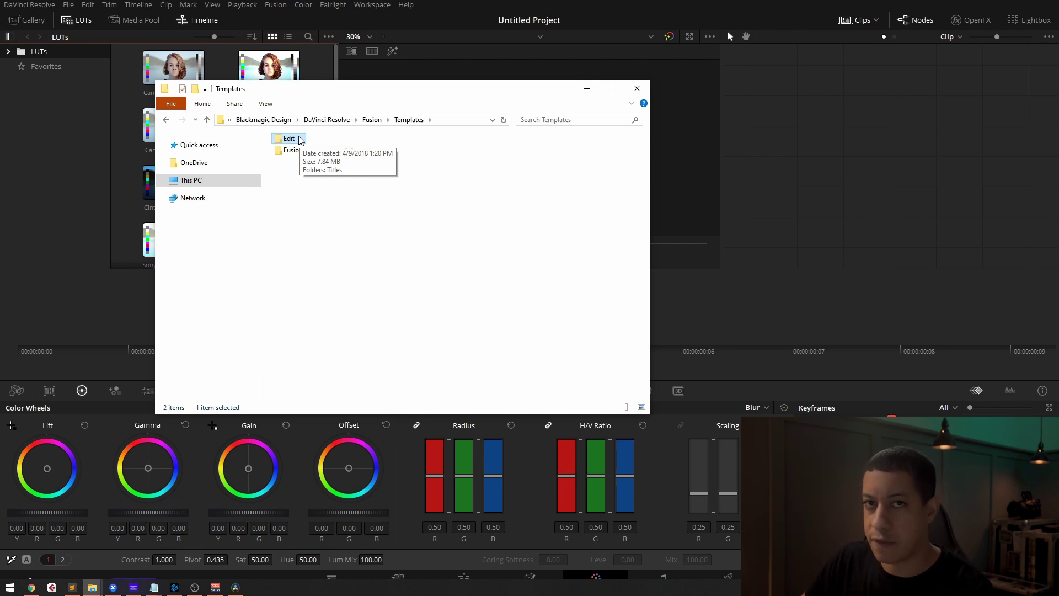
Confirm the Templates\Fusion folder is empty and close File Explorer.
{"action": "double_click", "coordinate": [294, 149]}
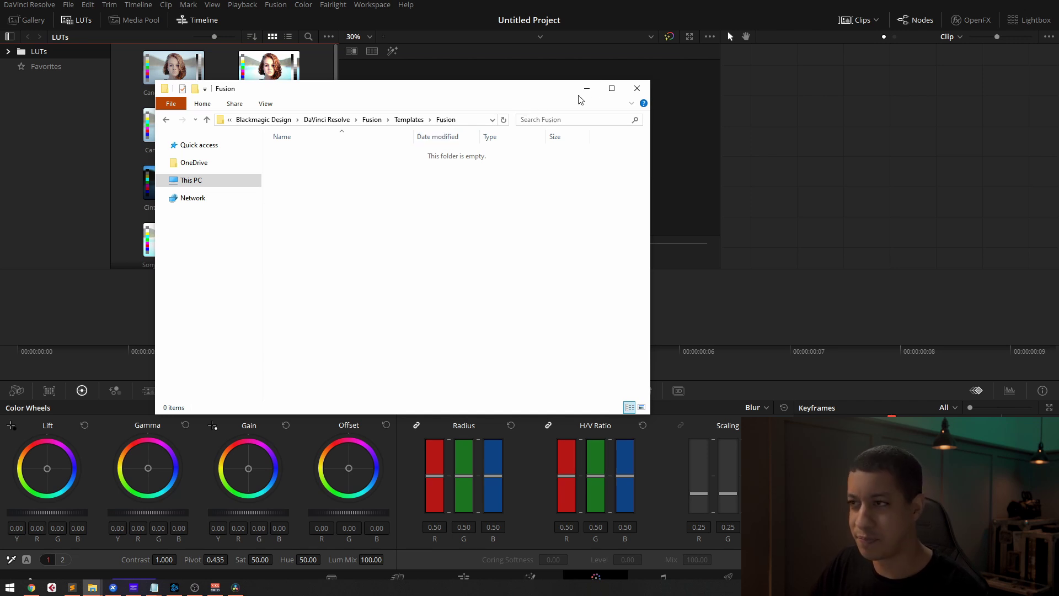
{"action": "left_click", "coordinate": [637, 88]}
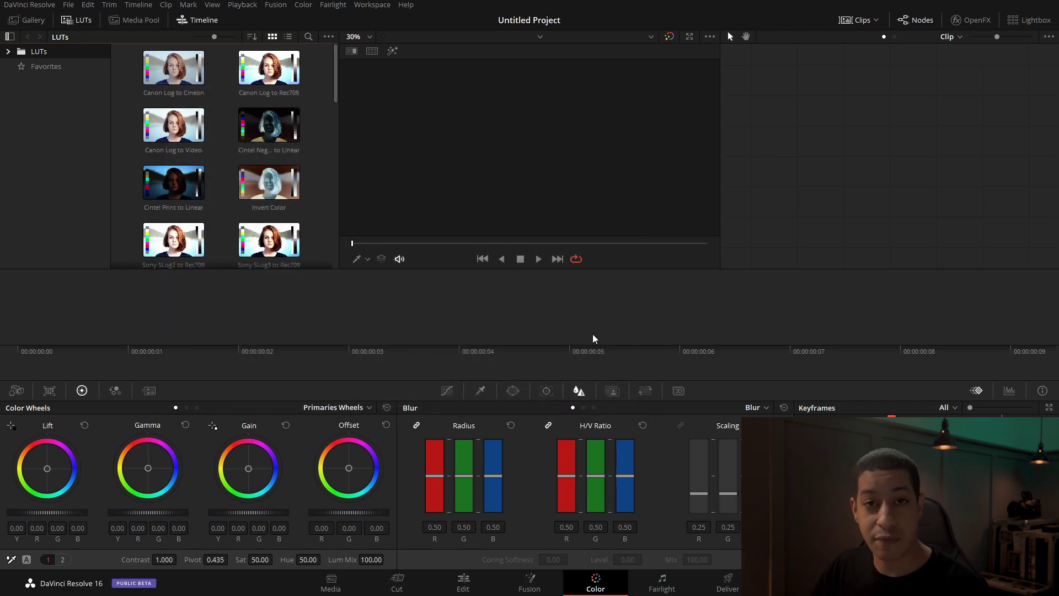
On the Edit page, find JRTV Modern Wedding Titles and place Titles 01 on Video 1.
{"action": "left_click", "coordinate": [478, 582]}
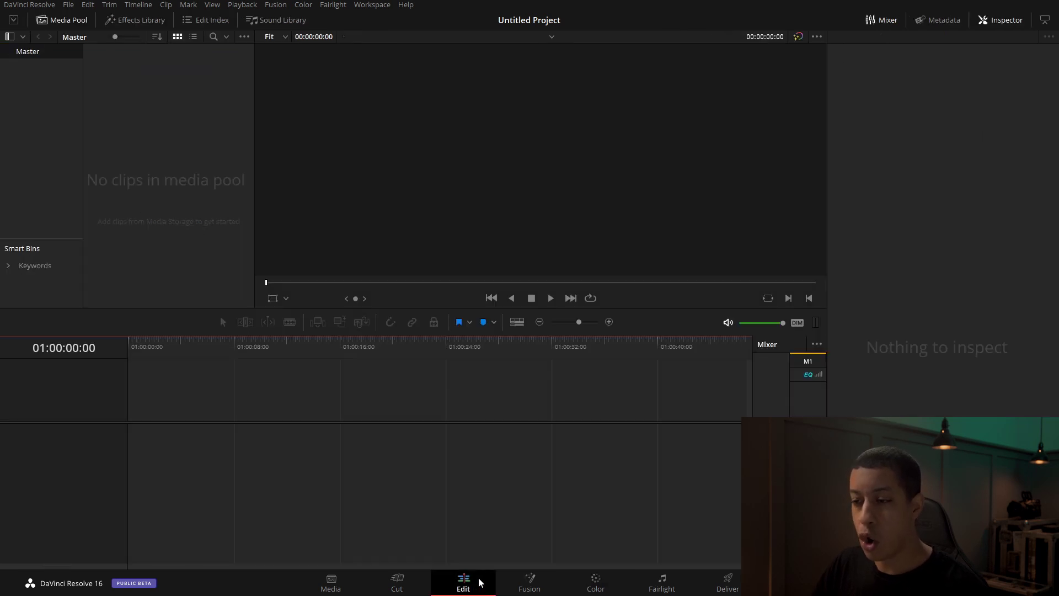
{"action": "left_click", "coordinate": [137, 22]}
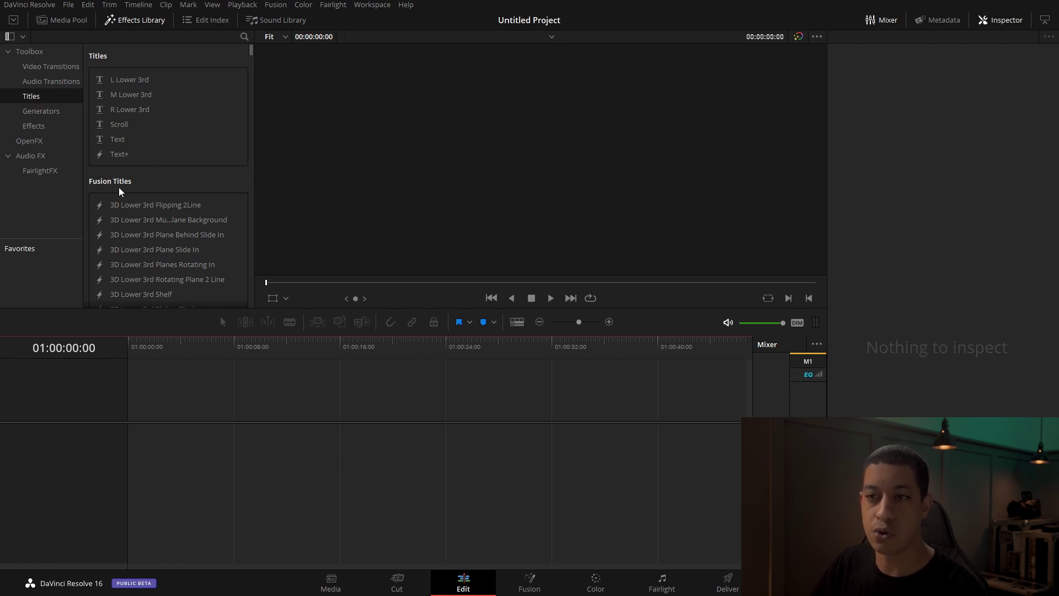
{"action": "scroll", "coordinate": [141, 204], "scroll_direction": "down", "scroll_amount": 5}
{"action": "scroll", "coordinate": [149, 214], "scroll_direction": "down", "scroll_amount": 10}
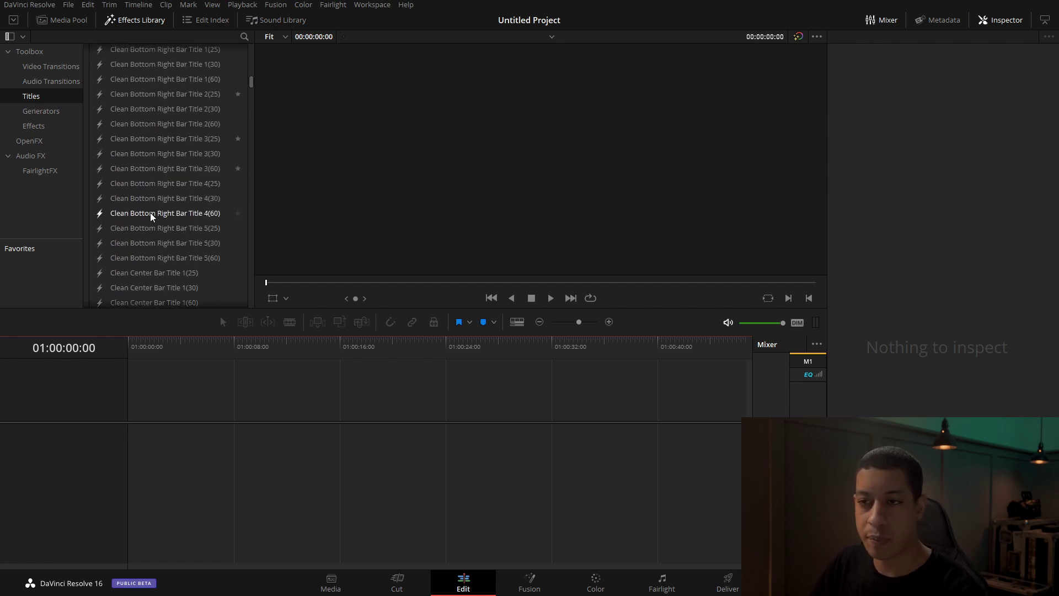
{"action": "scroll", "coordinate": [150, 213], "scroll_direction": "down", "scroll_amount": 10}
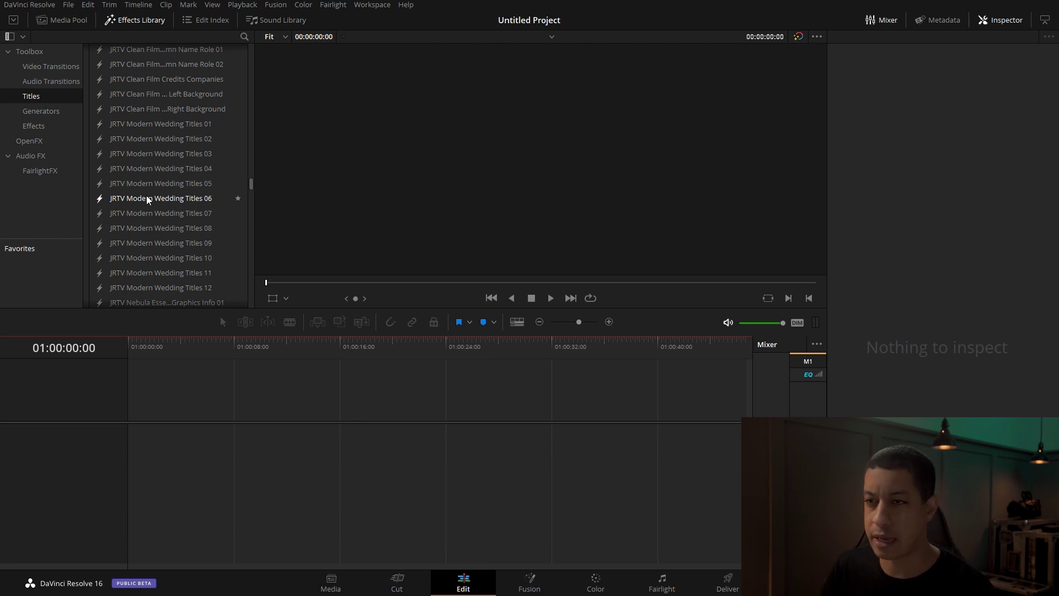
{"action": "left_click_drag", "start_coordinate": [172, 128], "coordinate": [214, 474]}
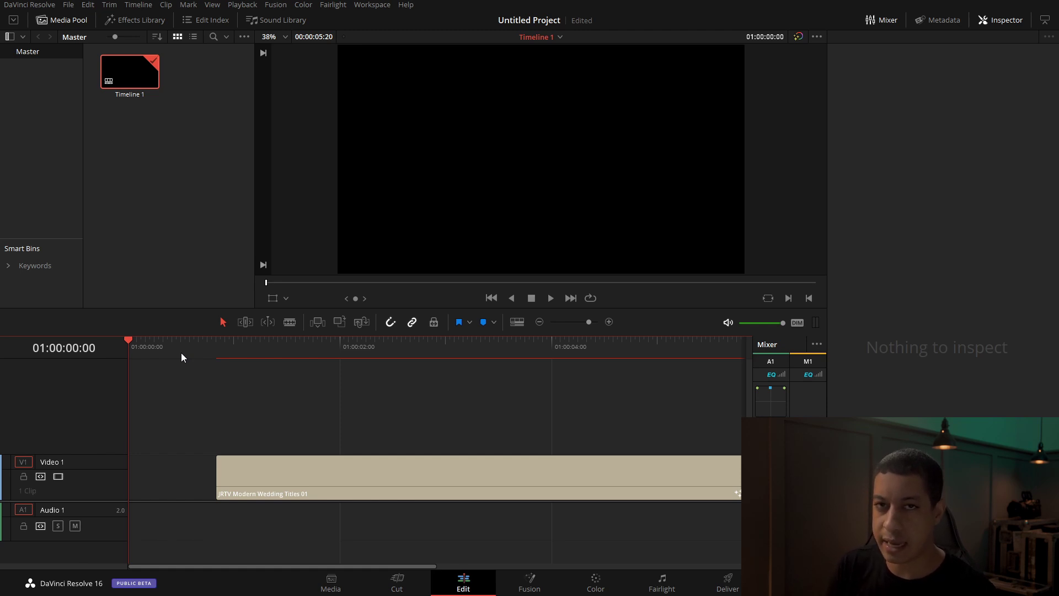
Preview the wedding title at 01:00:03:04, select it, then park the playhead after it.
{"action": "left_click", "coordinate": [177, 350]}
{"action": "left_click", "coordinate": [462, 340]}
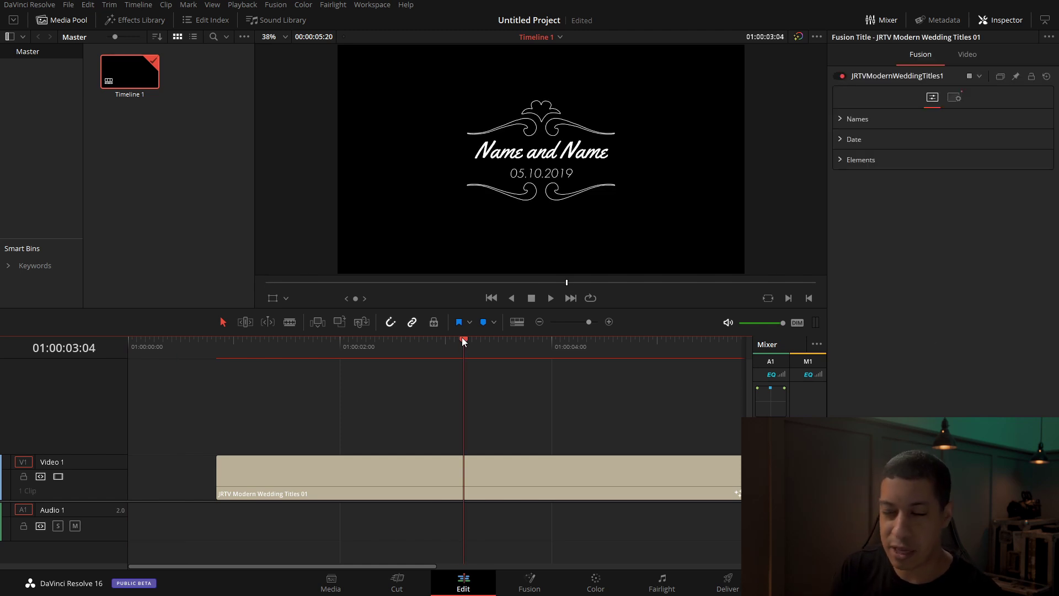
{"action": "left_click", "coordinate": [505, 477]}
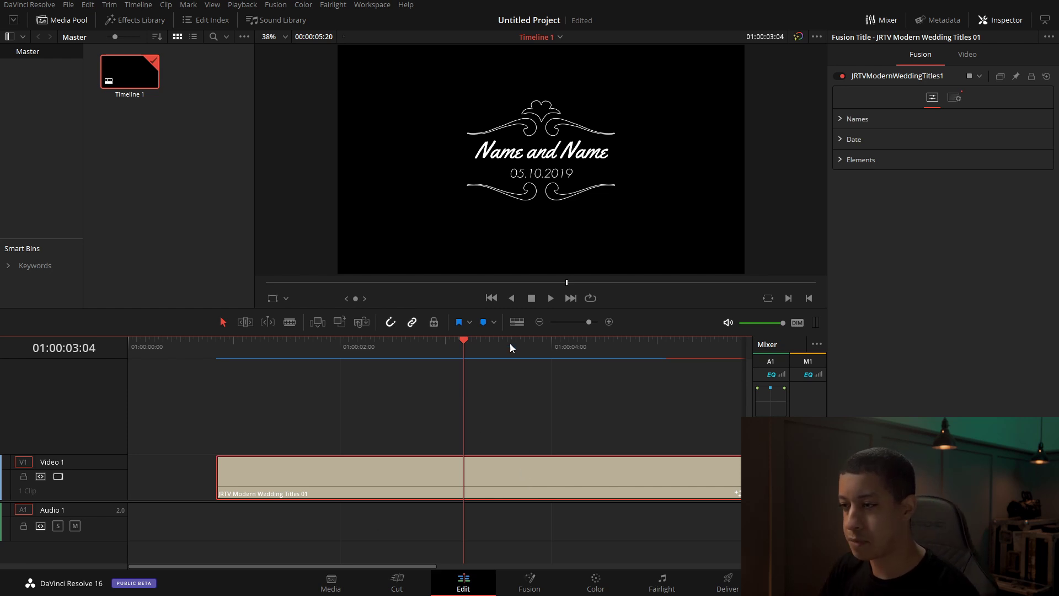
{"action": "left_click", "coordinate": [539, 321]}
{"action": "left_click", "coordinate": [405, 346]}
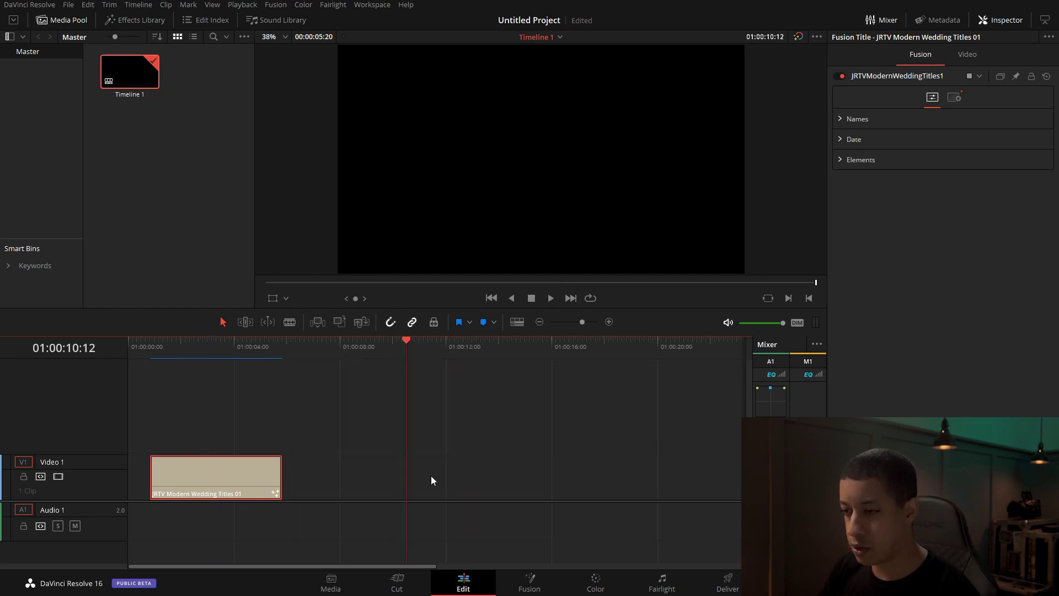
Create a Fusion Composition, place it after the title on Video 1, and view Fusion templates.
{"action": "right_click", "coordinate": [449, 478]}
{"action": "left_click", "coordinate": [104, 141]}
{"action": "right_click", "coordinate": [140, 143]}
{"action": "left_click", "coordinate": [182, 185]}
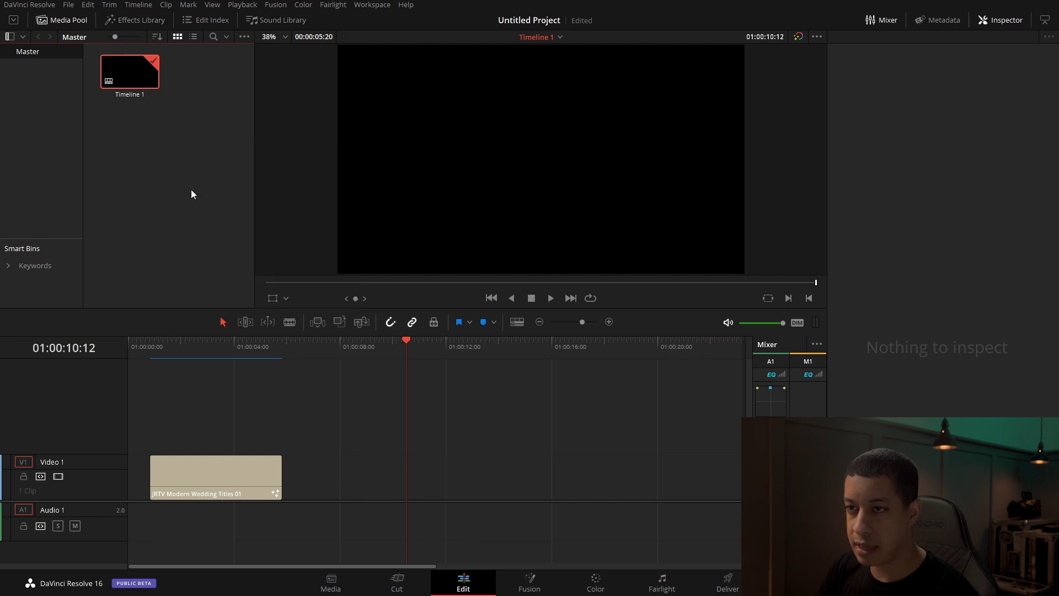
{"action": "left_click", "coordinate": [577, 349]}
{"action": "left_click_drag", "start_coordinate": [190, 83], "coordinate": [373, 478]}
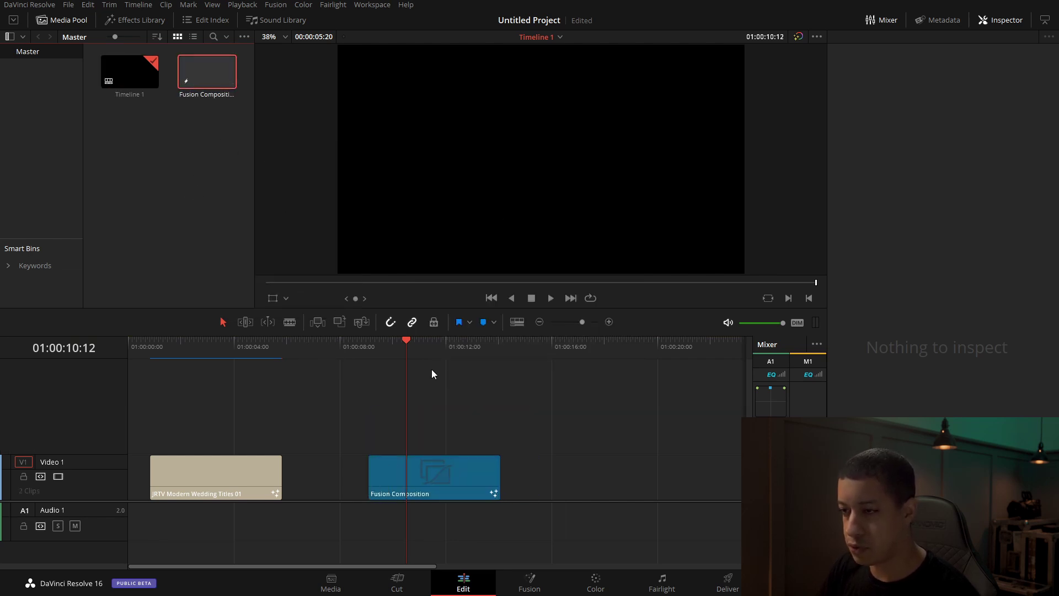
{"action": "left_click", "coordinate": [530, 582]}
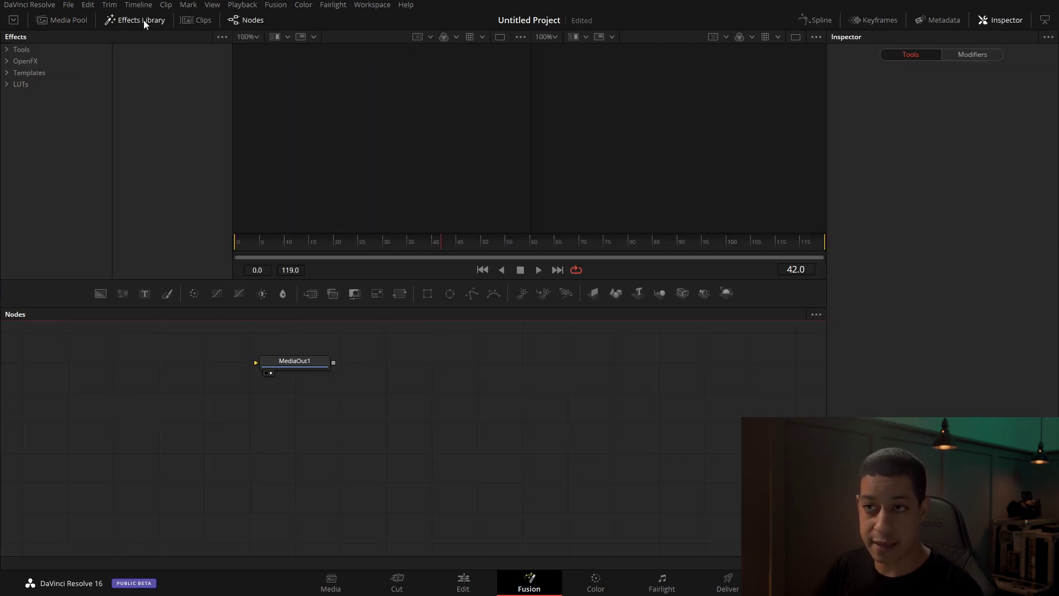
{"action": "left_click", "coordinate": [7, 72]}
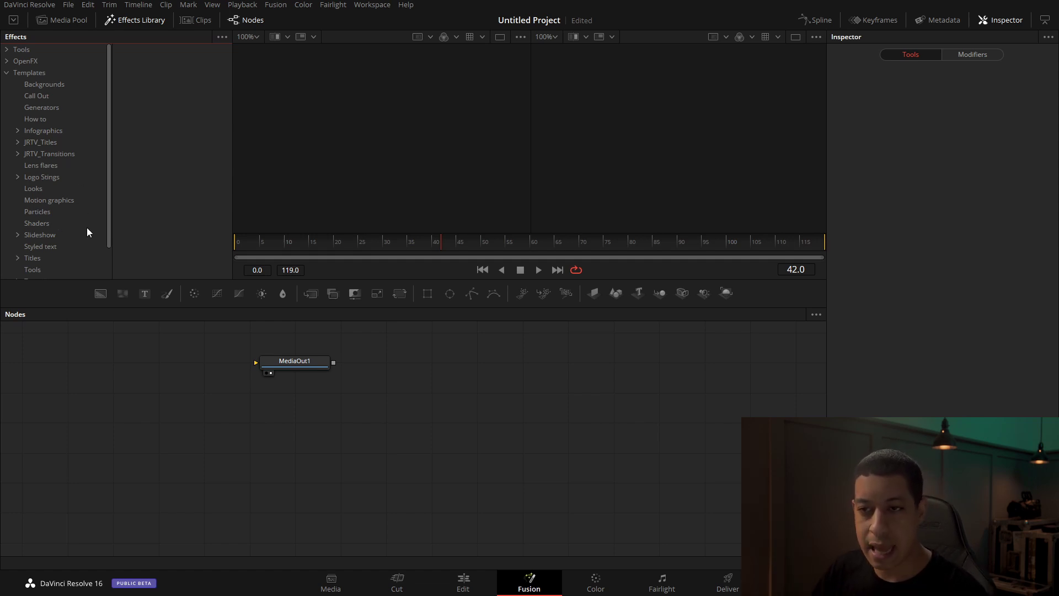
Add the Lepton Slide 2 template from Templates > Slideshow > Lepton to the node graph.
{"action": "scroll", "coordinate": [88, 228], "scroll_direction": "down", "scroll_amount": 1}
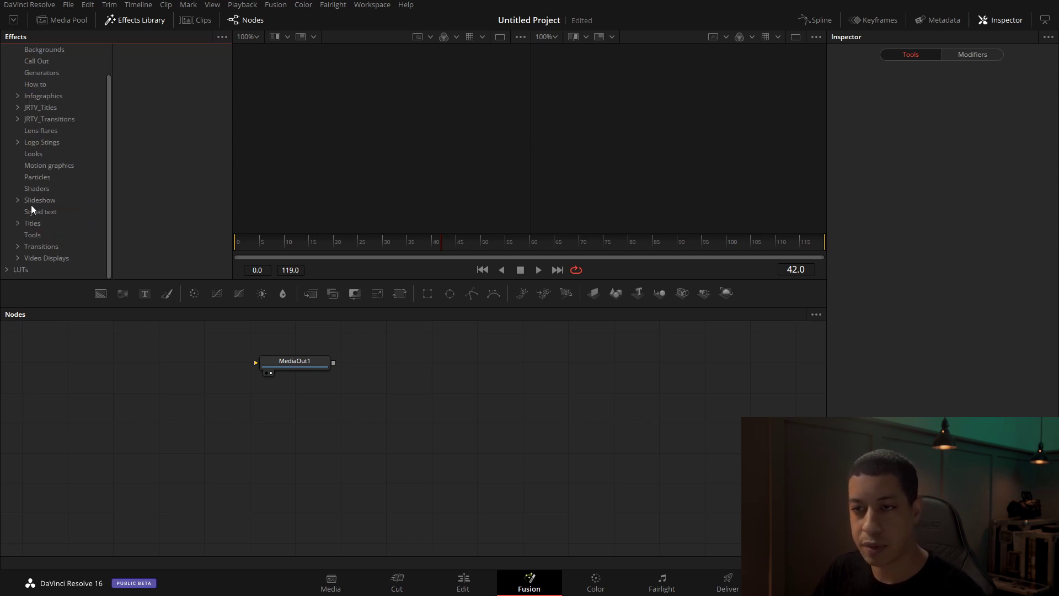
{"action": "left_click", "coordinate": [17, 200]}
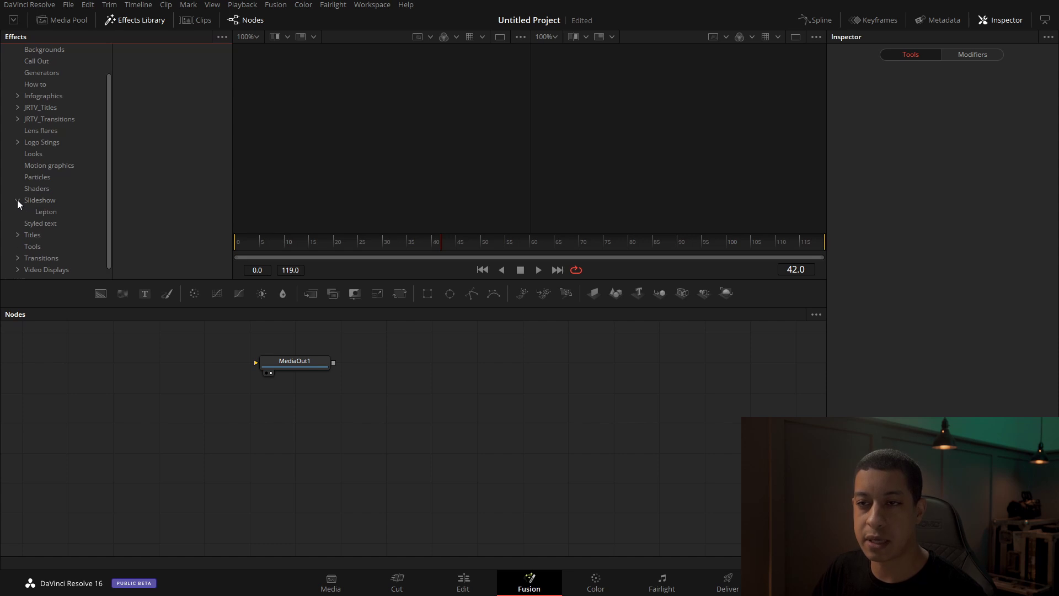
{"action": "left_click", "coordinate": [43, 214]}
{"action": "left_click_drag", "start_coordinate": [177, 93], "coordinate": [445, 461]}
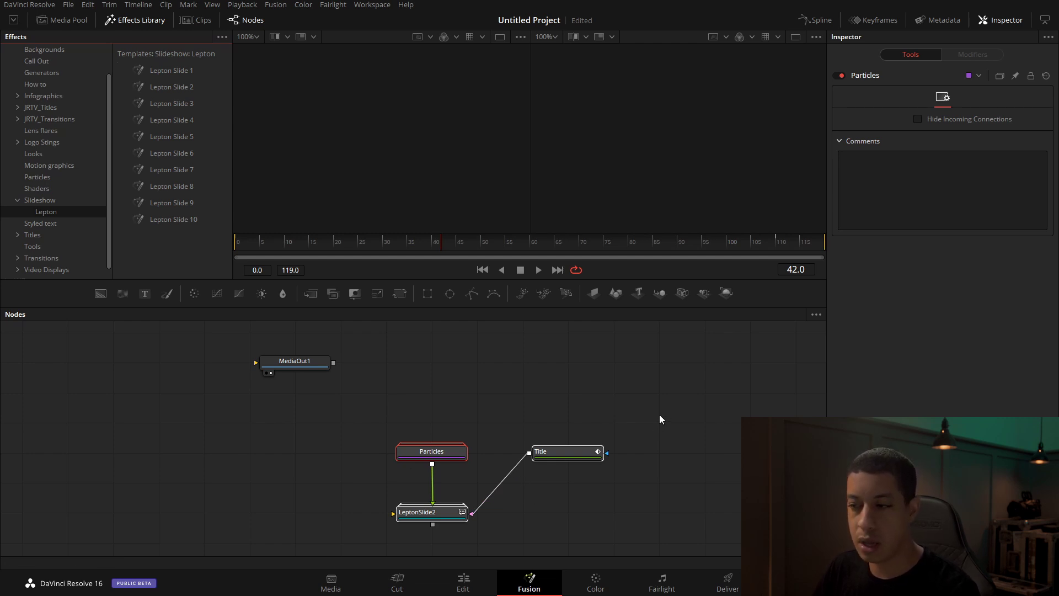
{"action": "left_click_drag", "start_coordinate": [660, 414], "coordinate": [508, 461]}
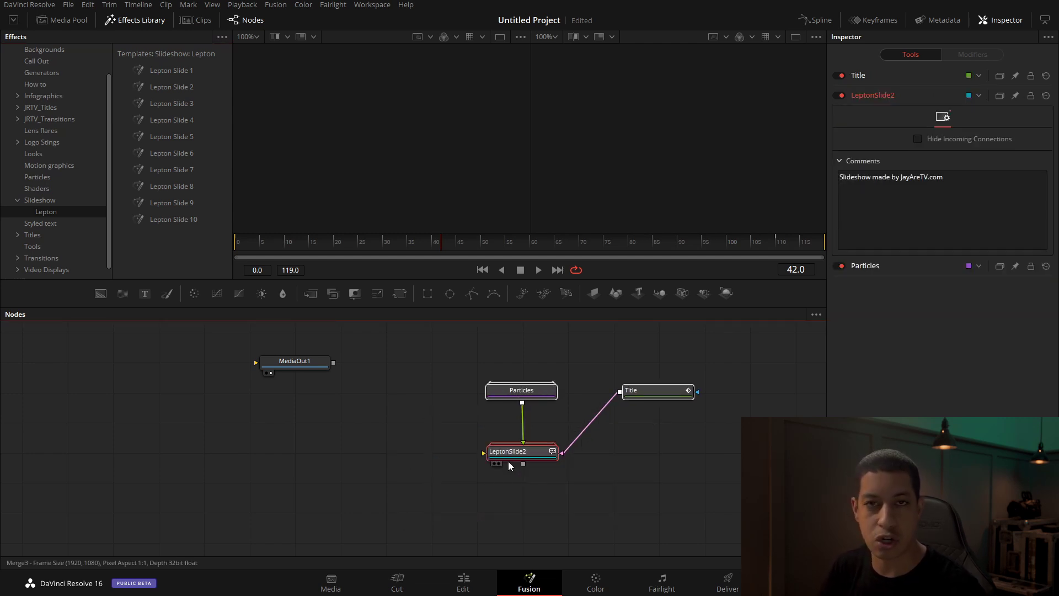
{"action": "left_click", "coordinate": [640, 440]}
Expand the Particles and LeptonSlide2 groups, then return to Edit and select the wedding title.
{"action": "double_click", "coordinate": [536, 392]}
{"action": "left_click_drag", "start_coordinate": [564, 379], "coordinate": [375, 381]}
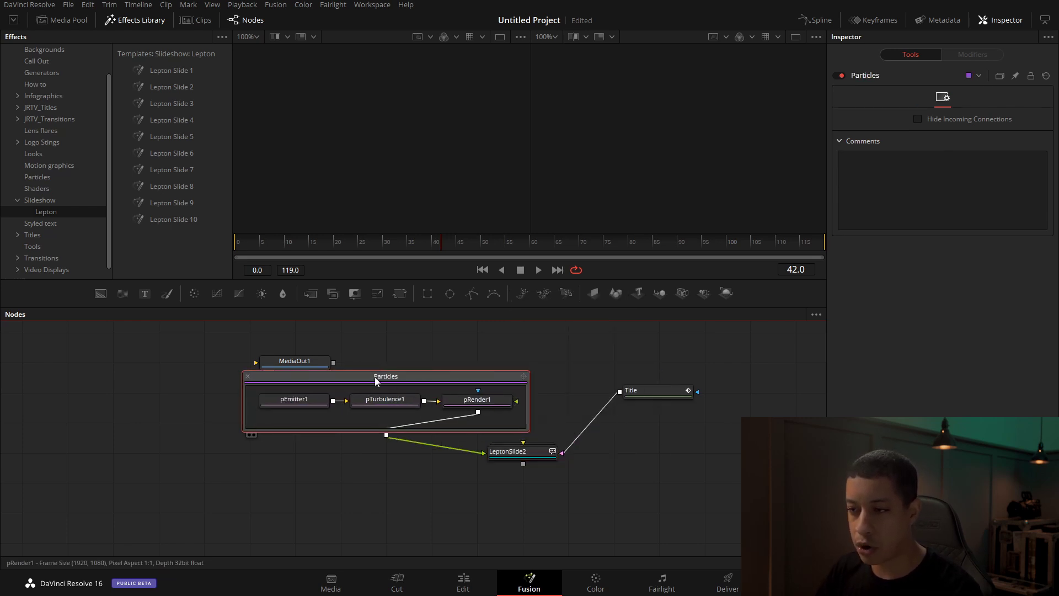
{"action": "double_click", "coordinate": [532, 453]}
{"action": "left_click_drag", "start_coordinate": [607, 432], "coordinate": [419, 321]}
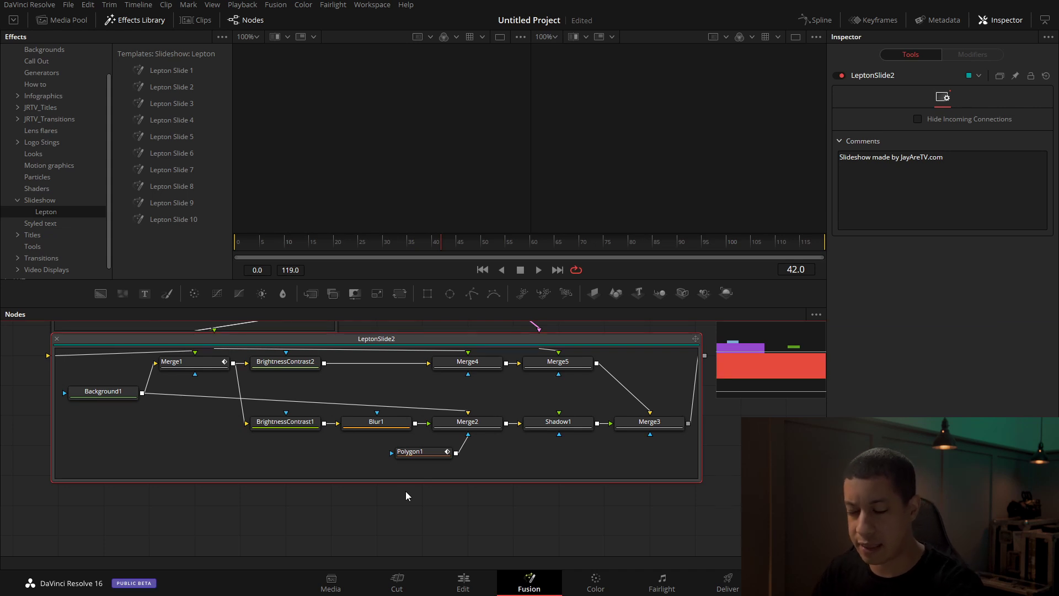
{"action": "scroll", "coordinate": [406, 495], "scroll_direction": "up", "scroll_amount": 1}
{"action": "left_click", "coordinate": [463, 580]}
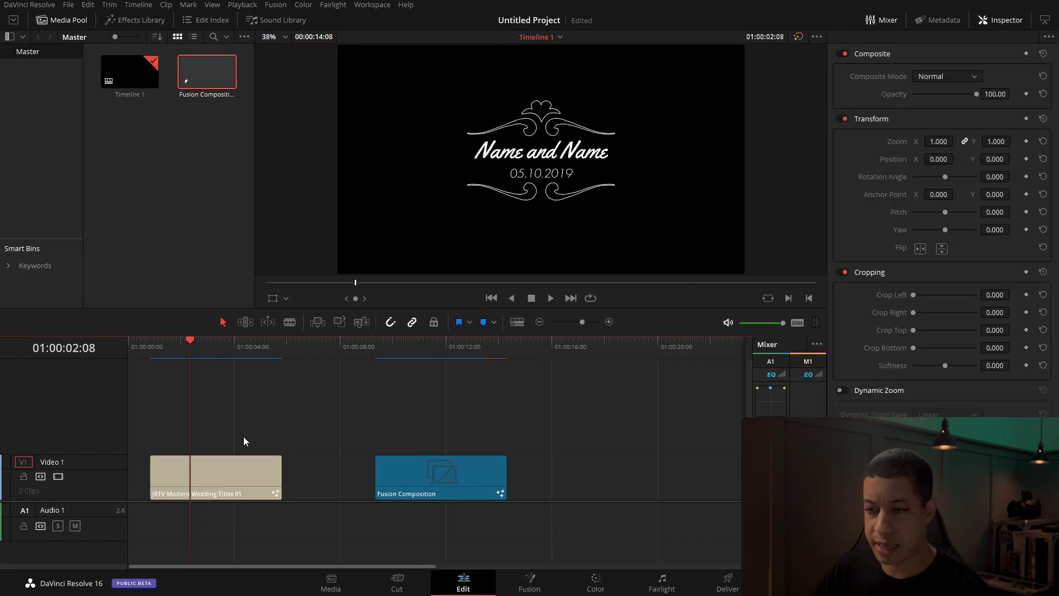
{"action": "left_click", "coordinate": [244, 476]}
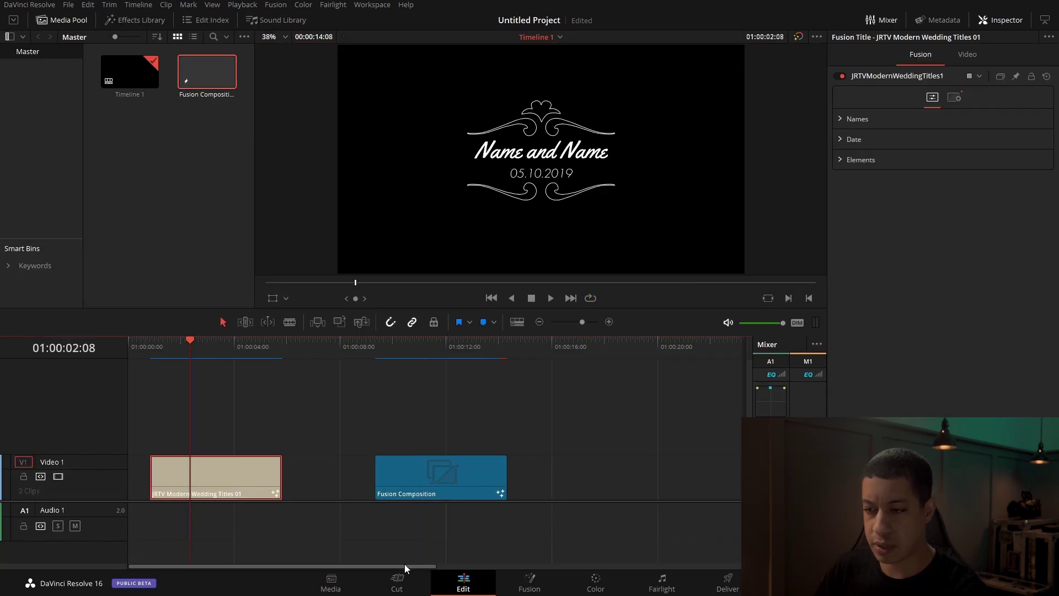
Open the wedding title on the Fusion page to view its Names, Date and Elements settings.
{"action": "left_click", "coordinate": [522, 586]}
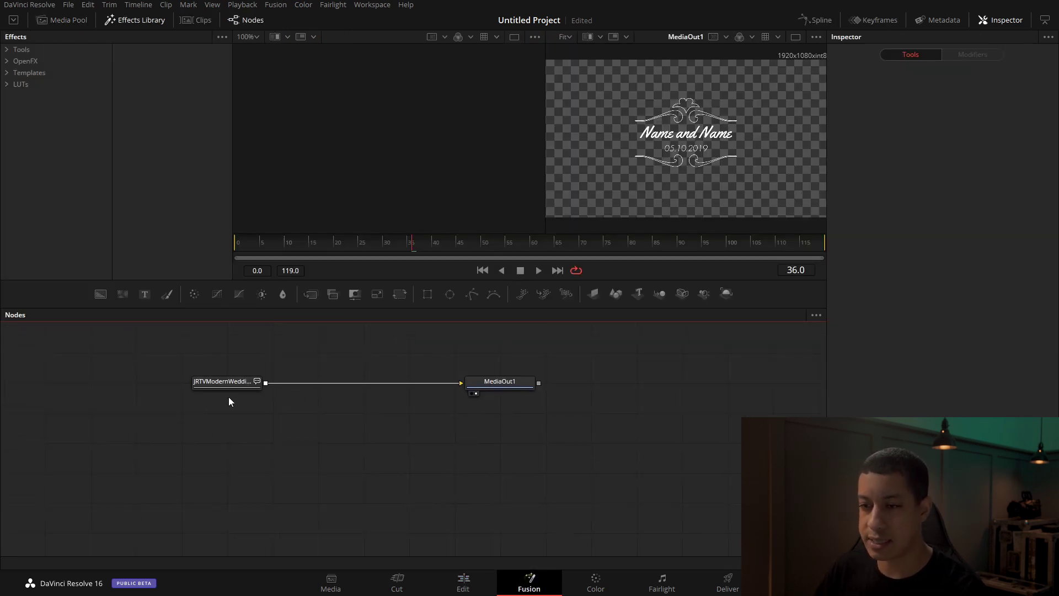
{"action": "left_click", "coordinate": [225, 390]}
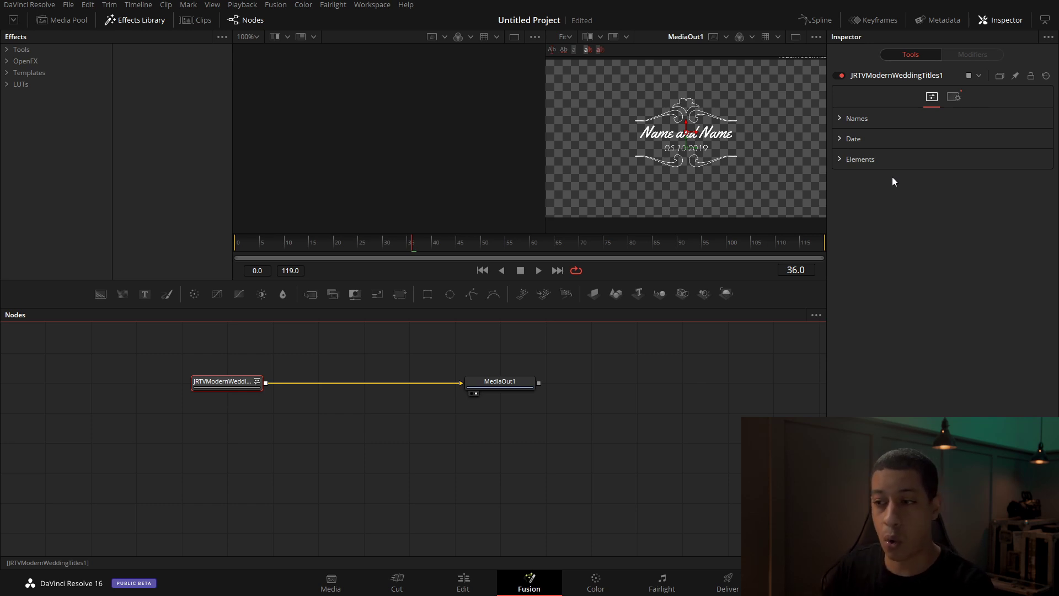
{"action": "left_click", "coordinate": [460, 591]}
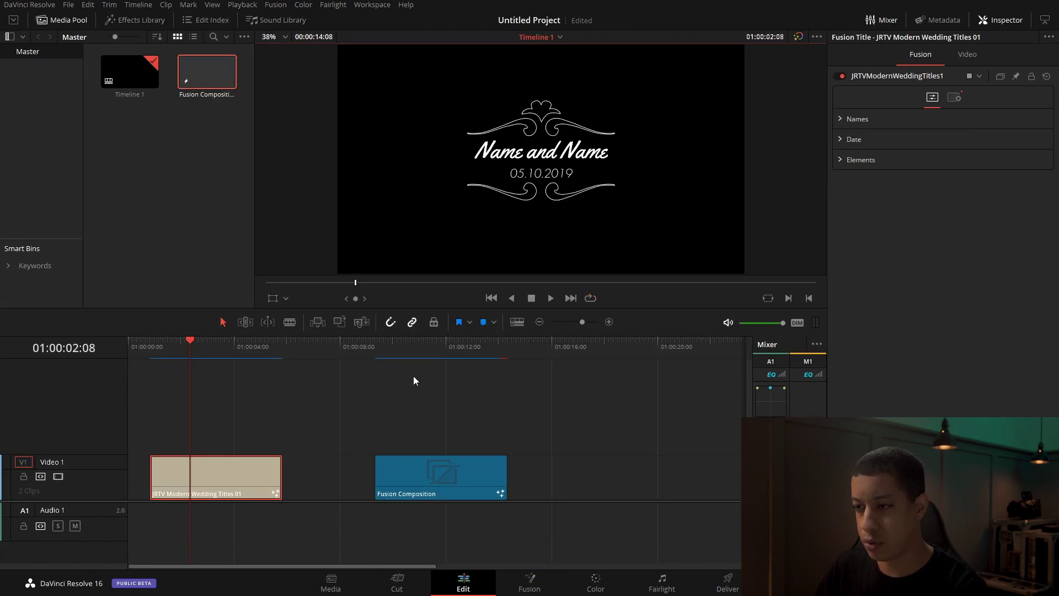
Open the Fusion Composition clip on the Fusion page and delete its four Lepton slideshow nodes.
{"action": "left_click", "coordinate": [431, 352]}
{"action": "left_click", "coordinate": [522, 592]}
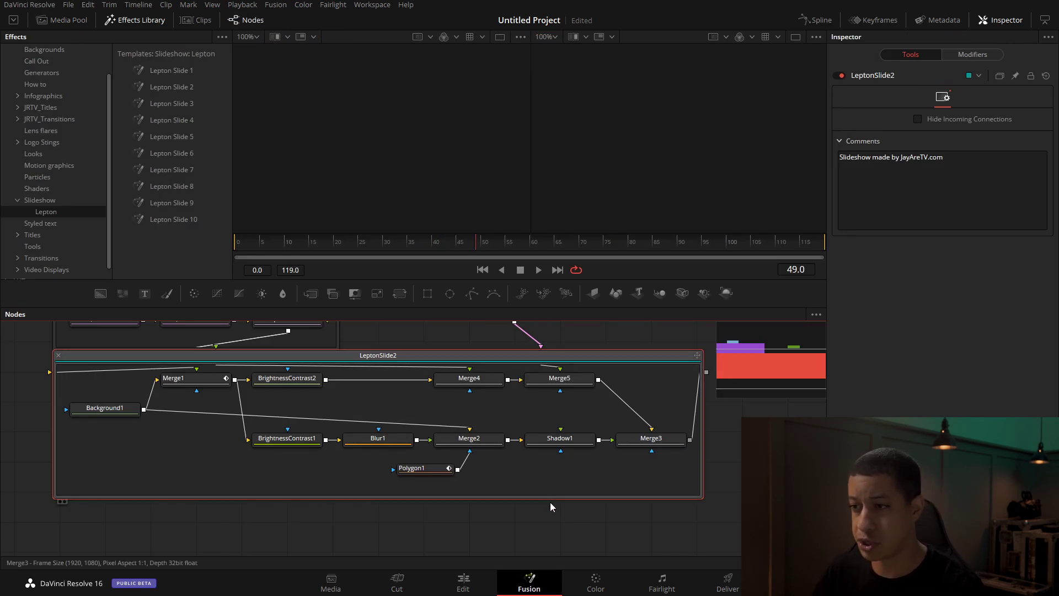
{"action": "scroll", "coordinate": [545, 464], "scroll_direction": "down", "scroll_amount": 5}
{"action": "left_click_drag", "start_coordinate": [642, 382], "coordinate": [340, 512]}
{"action": "key", "text": "Delete"}
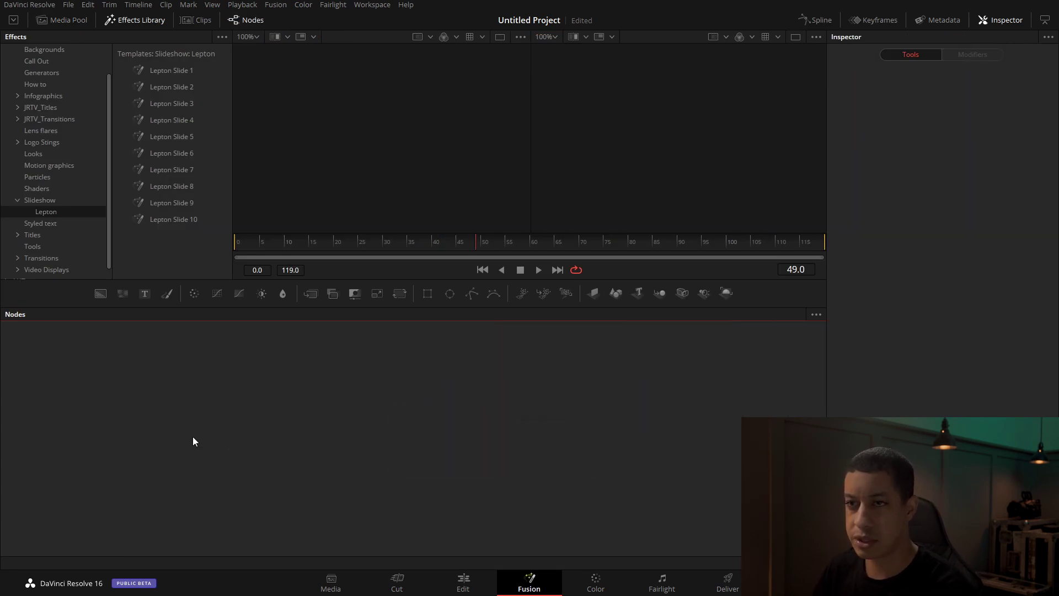
Add the CW Hyper Spin Right Slick transition from JRTV_Transitions > Slick > Hyper Spin to the node graph.
{"action": "left_click", "coordinate": [16, 118]}
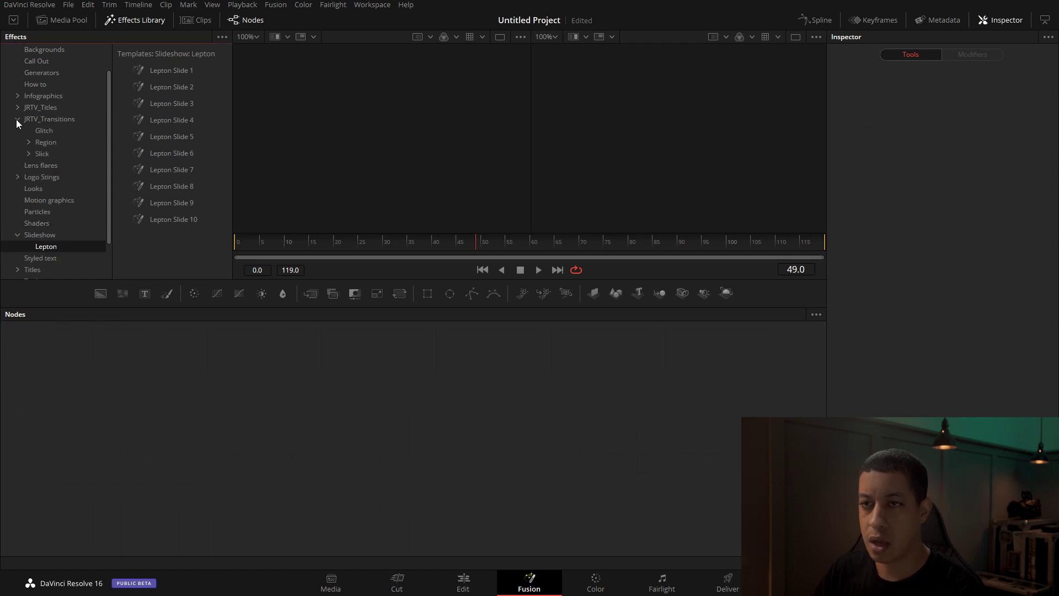
{"action": "left_click", "coordinate": [29, 154]}
{"action": "left_click", "coordinate": [64, 165]}
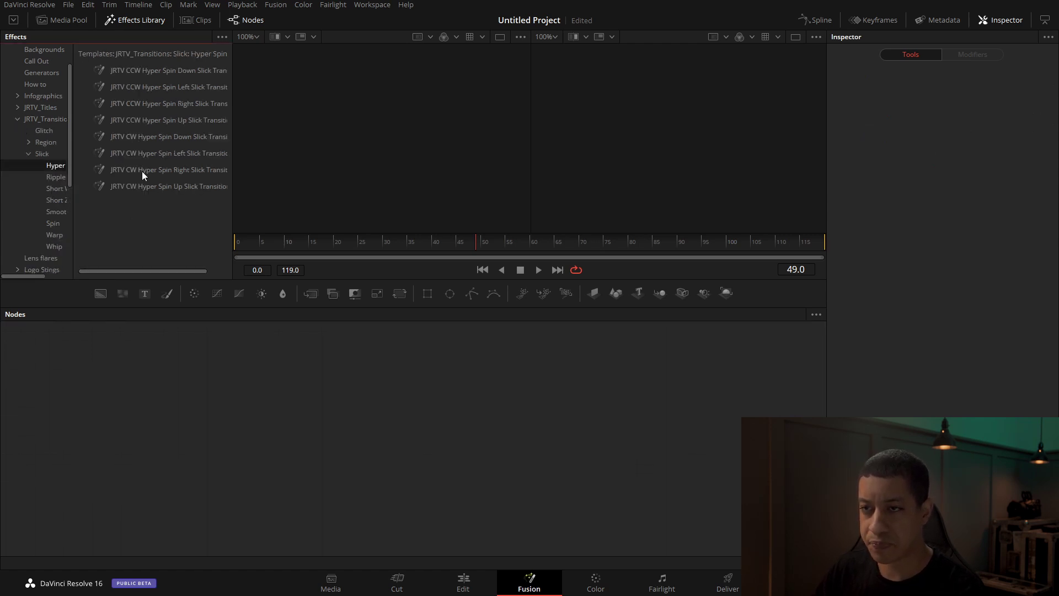
{"action": "left_click_drag", "start_coordinate": [142, 173], "coordinate": [330, 406]}
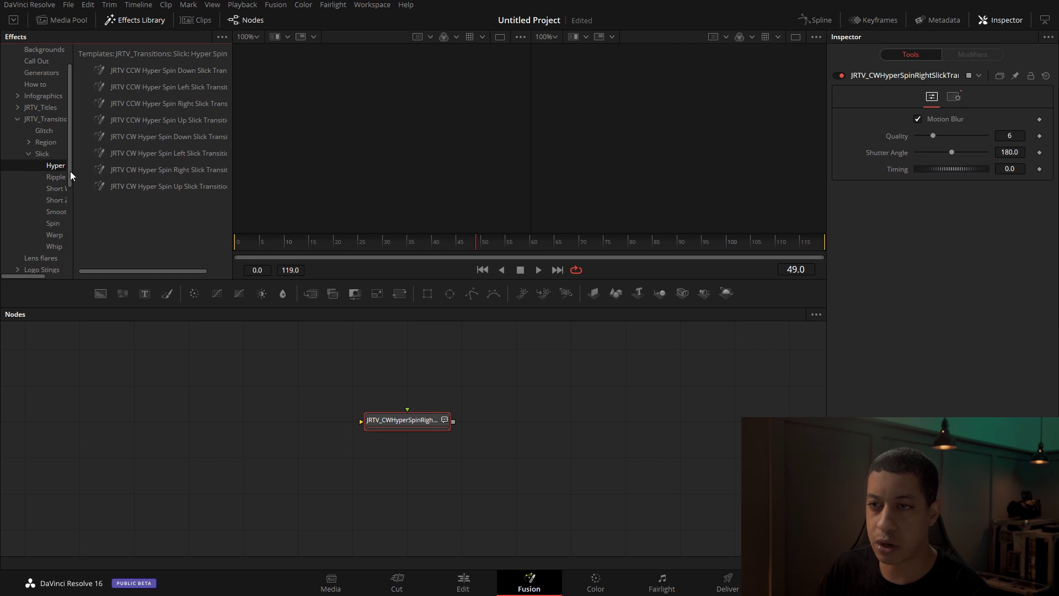
{"action": "left_click_drag", "start_coordinate": [70, 171], "coordinate": [67, 140]}
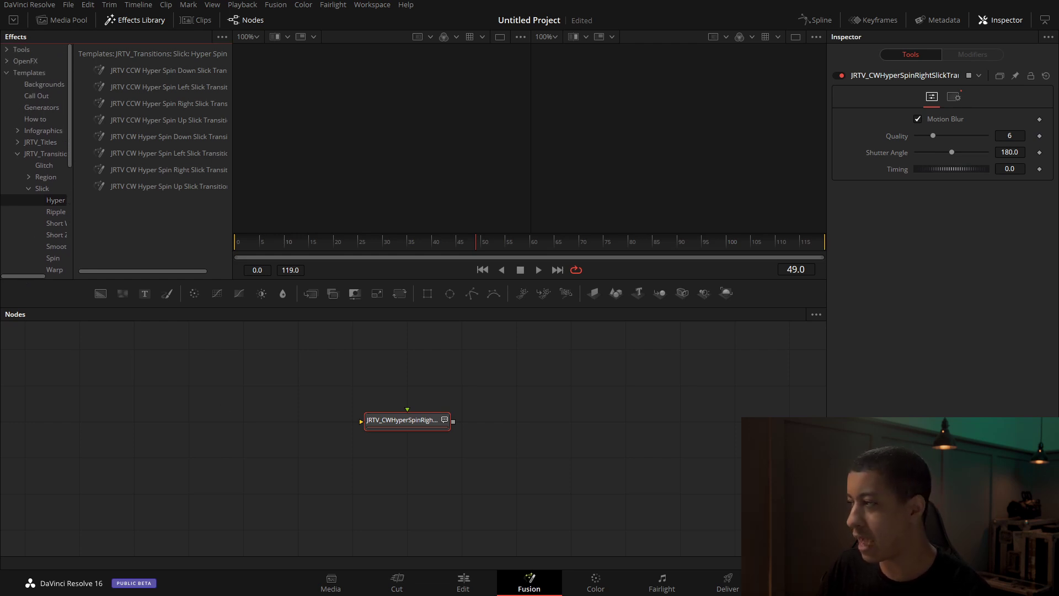
On the Color page, open the LUTs folder's file location in File Explorer.
{"action": "left_click", "coordinate": [601, 586]}
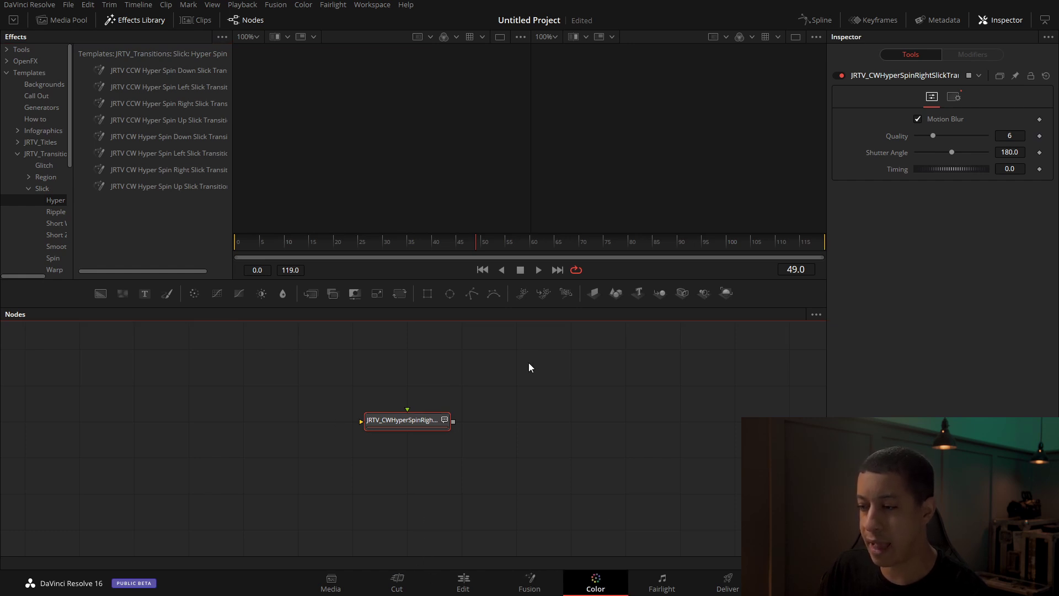
{"action": "right_click", "coordinate": [47, 69]}
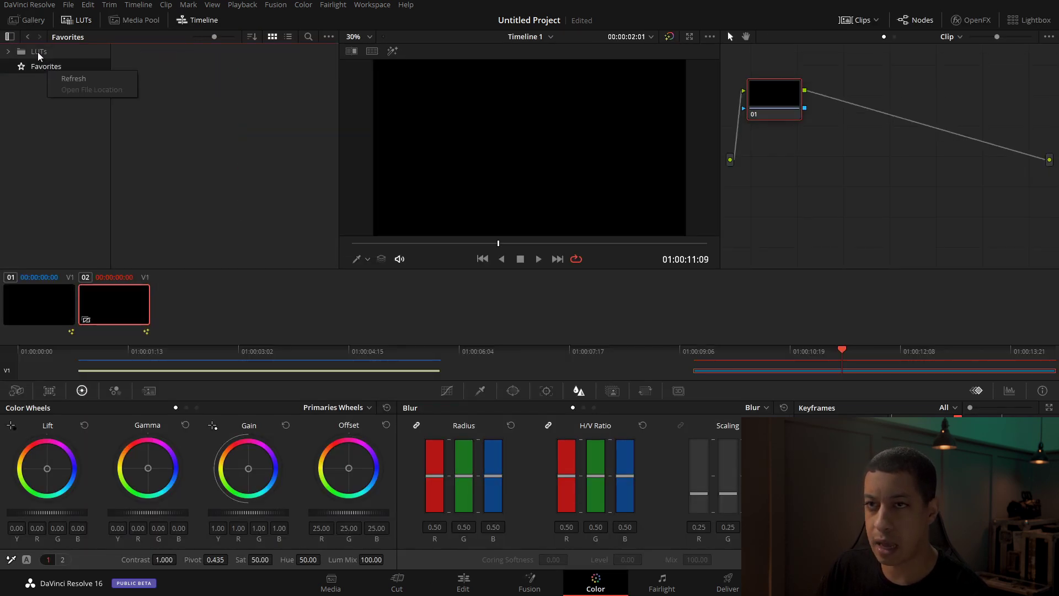
{"action": "left_click", "coordinate": [40, 57]}
{"action": "right_click", "coordinate": [48, 57]}
{"action": "left_click", "coordinate": [77, 80]}
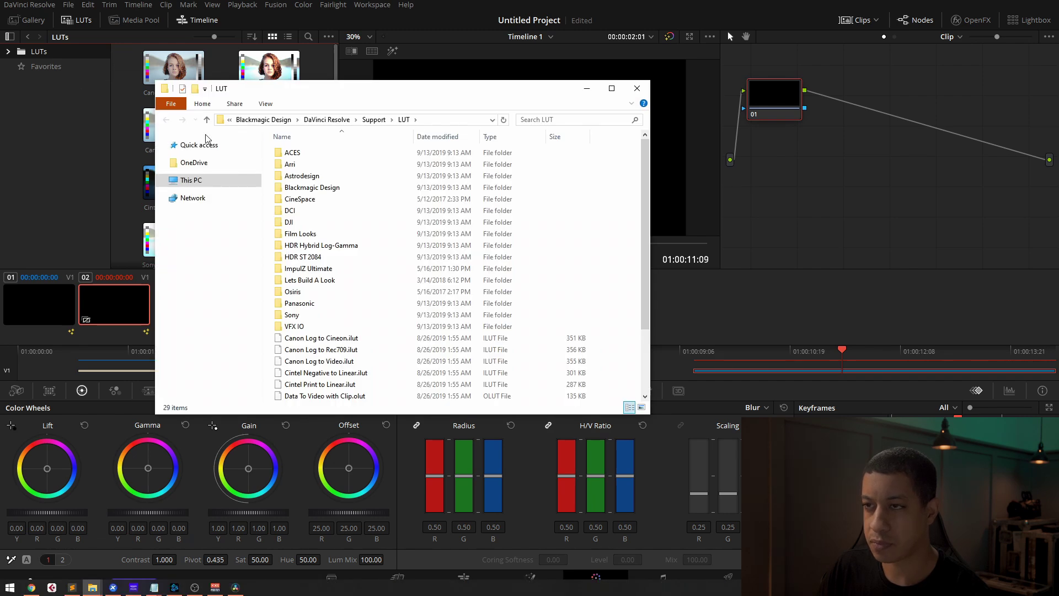
Navigate from the DaVinci Resolve folder into Fusion\Templates\Fusion, which is empty.
{"action": "left_click", "coordinate": [325, 119]}
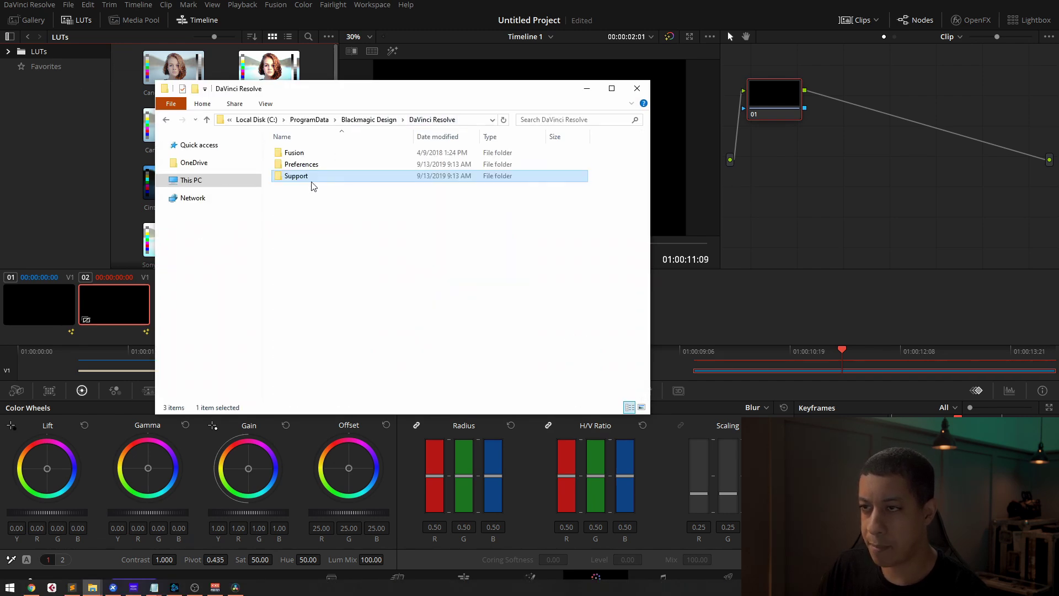
{"action": "double_click", "coordinate": [297, 155]}
{"action": "double_click", "coordinate": [299, 329]}
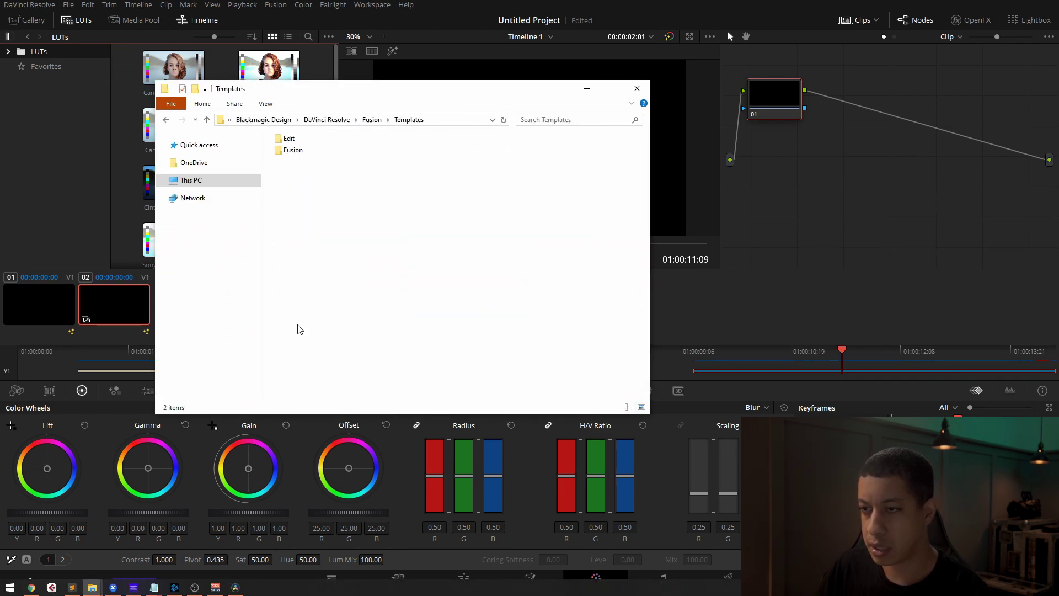
{"action": "double_click", "coordinate": [294, 150]}
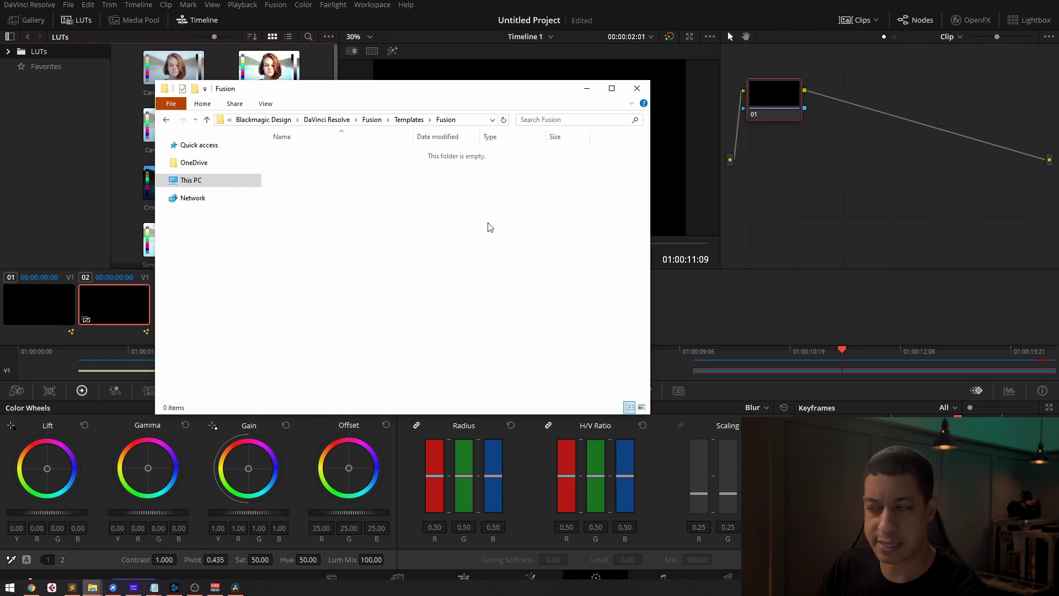